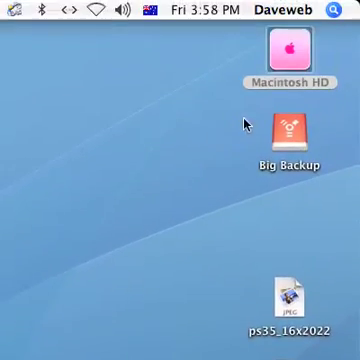
- Open Macintosh HD from the desktop to list Applications, Library, System and Users
double_click(287, 55)
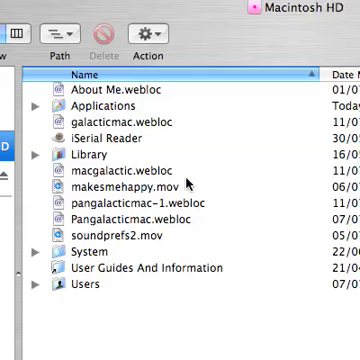
- Drag the Applications folder onto the Finder toolbar, beside Path, Delete and Action
click(60, 107)
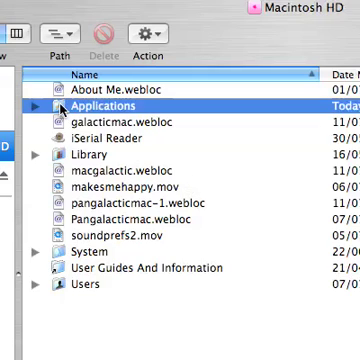
mouse_move(60, 107)
mouse_down()
mouse_move(185, 87)
mouse_move(200, 44)
mouse_up()
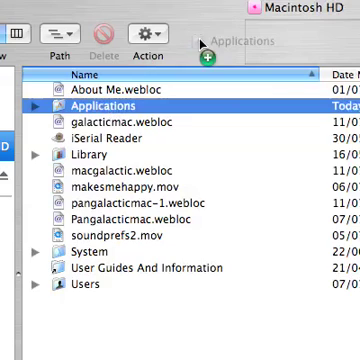
drag(200, 44, 200, 44)
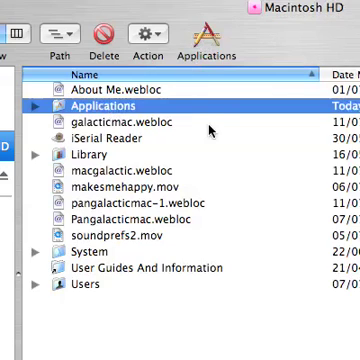
- Use the Applications toolbar button here, then again from a Big Backup window
click(205, 38)
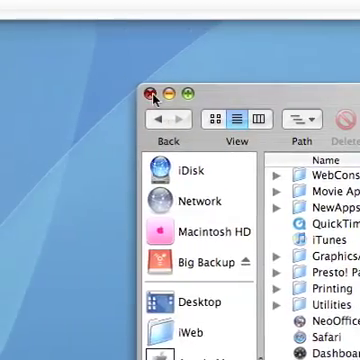
click(150, 94)
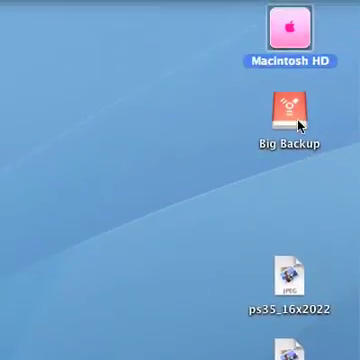
click(298, 123)
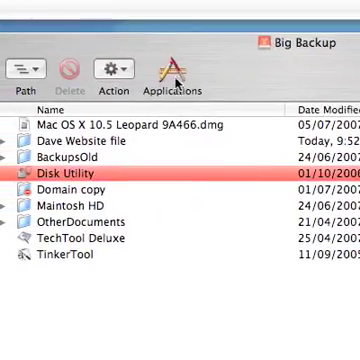
click(166, 76)
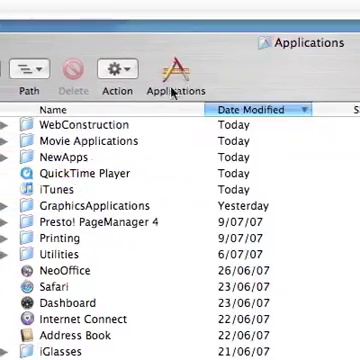